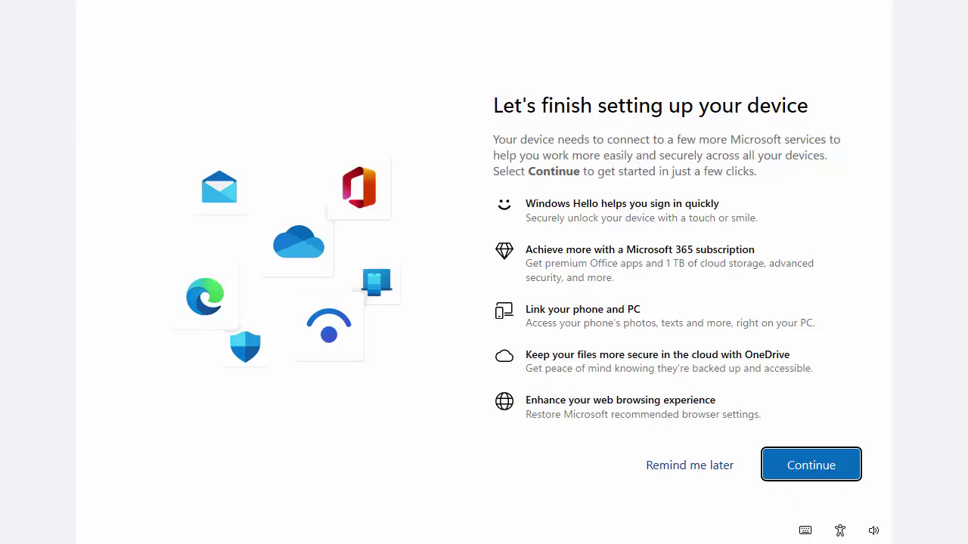
Postpone finishing the device setup and open the system notification settings
{"action": "left_click", "coordinate": [672, 469]}
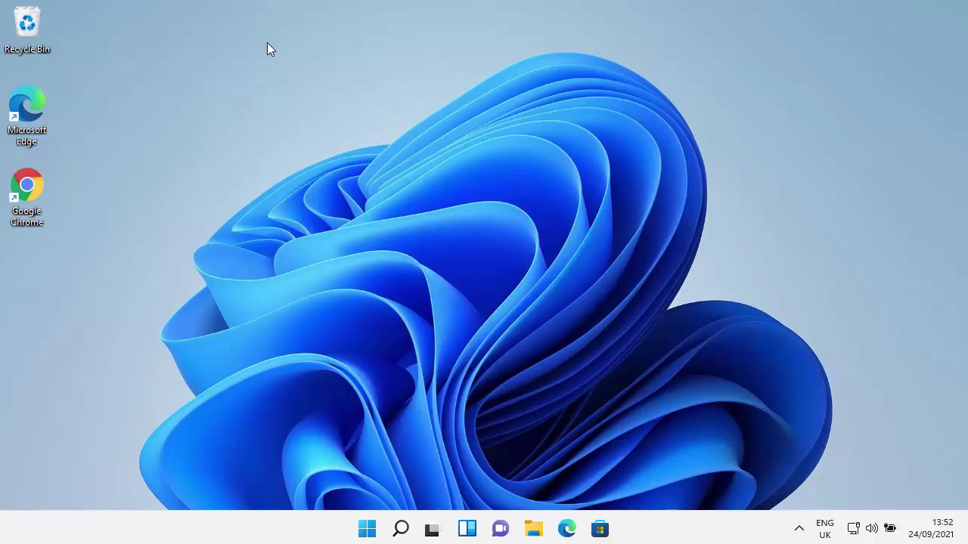
{"action": "left_click", "coordinate": [368, 529]}
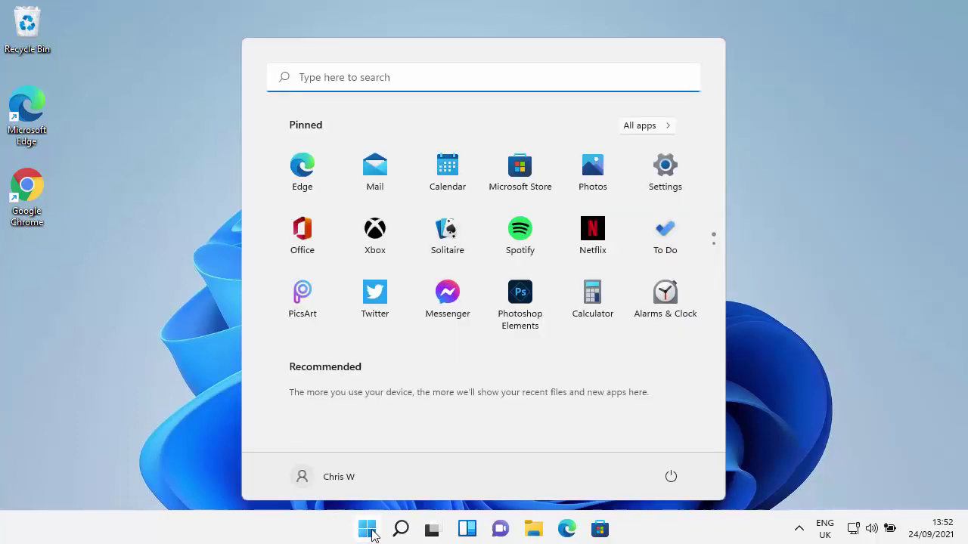
{"action": "left_click", "coordinate": [668, 172]}
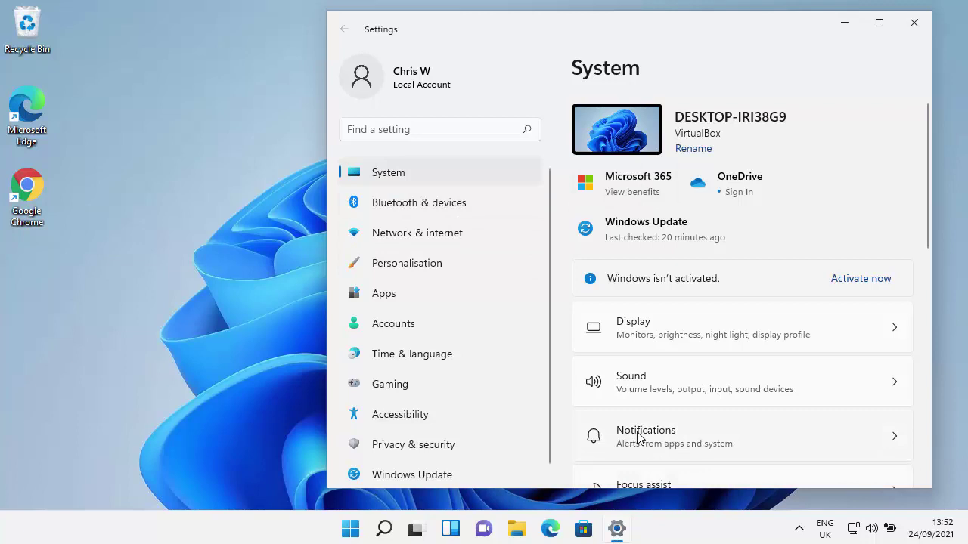
{"action": "left_click", "coordinate": [698, 430]}
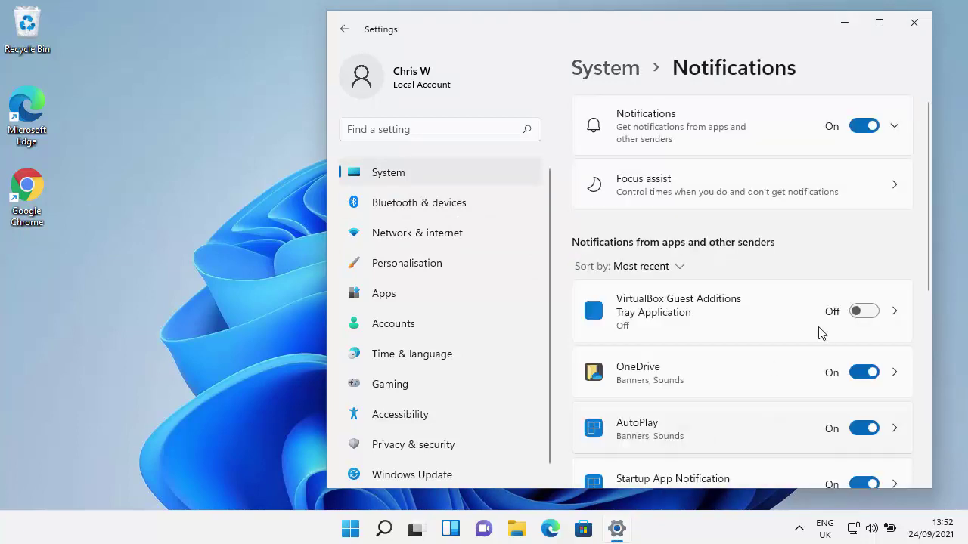
Disable the notification options for device setup suggestions and for tips and suggestions when using Windows
{"action": "scroll", "coordinate": [822, 329], "scroll_direction": "down", "scroll_amount": 5}
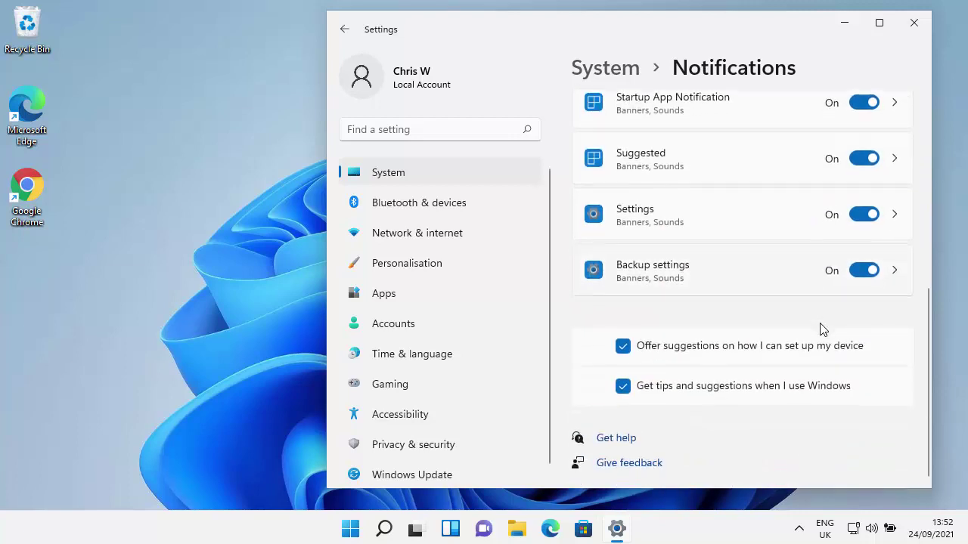
{"action": "left_click", "coordinate": [624, 351]}
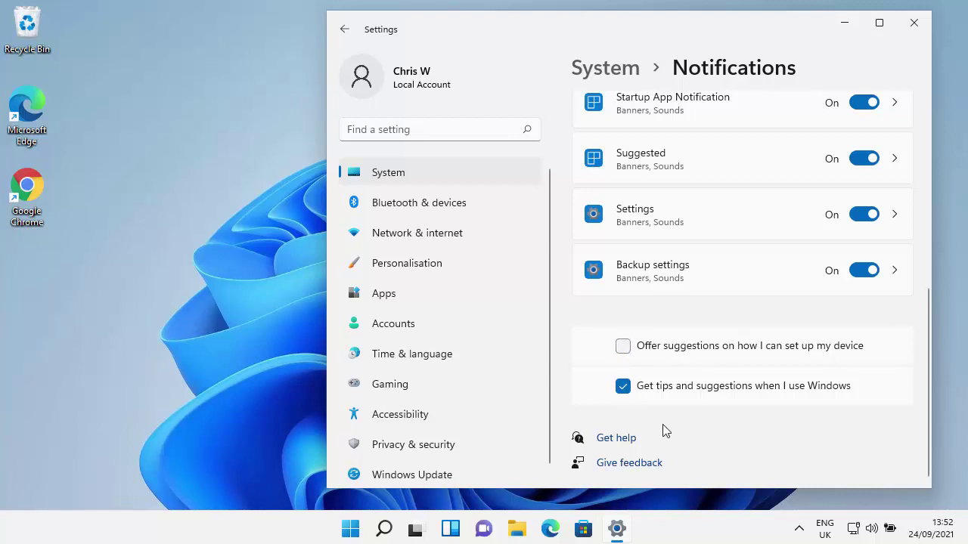
{"action": "left_click", "coordinate": [624, 390]}
Turn off notifications from the Suggested and OneDrive senders
{"action": "scroll", "coordinate": [782, 351], "scroll_direction": "up", "scroll_amount": 1}
{"action": "scroll", "coordinate": [782, 350], "scroll_direction": "up", "scroll_amount": 2}
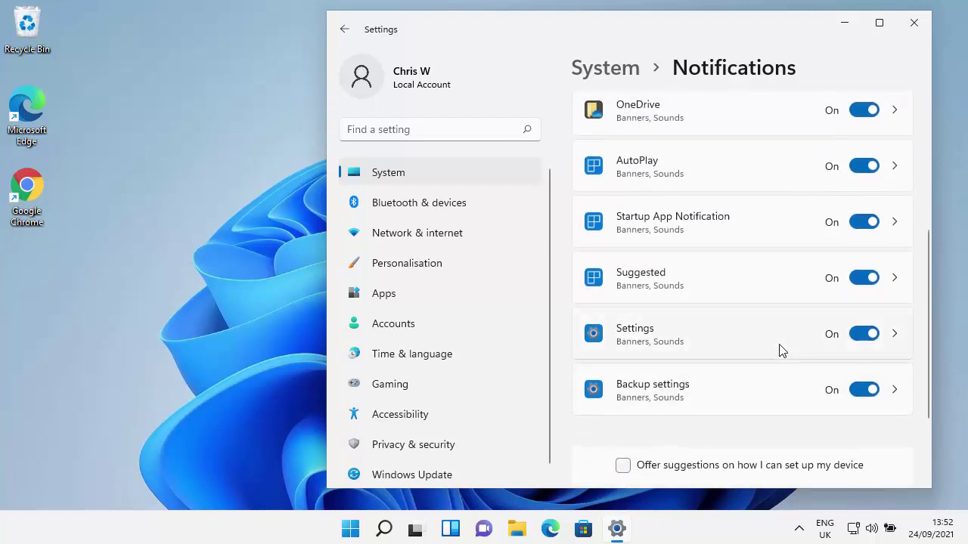
{"action": "scroll", "coordinate": [782, 350], "scroll_direction": "up", "scroll_amount": 1}
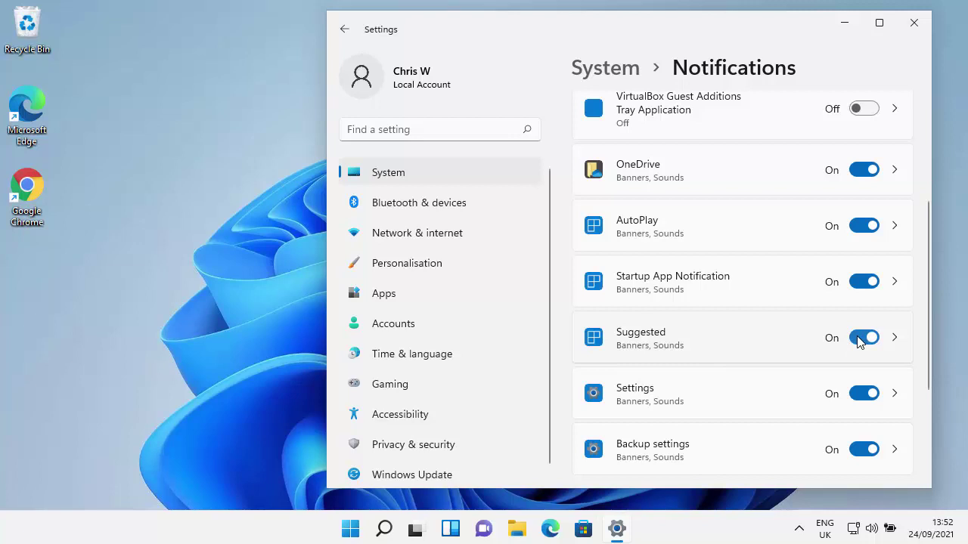
{"action": "left_click", "coordinate": [864, 338]}
{"action": "scroll", "coordinate": [862, 338], "scroll_direction": "up", "scroll_amount": 2}
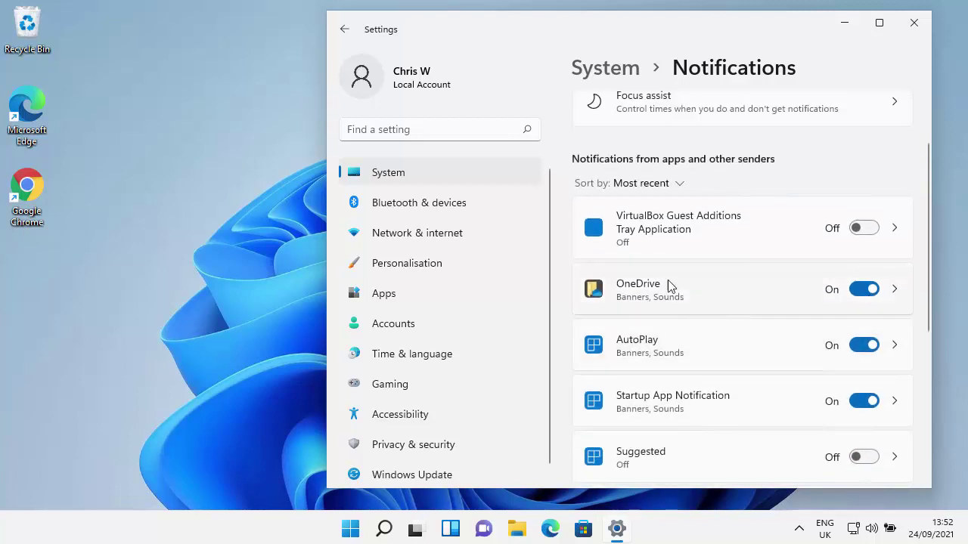
{"action": "left_click", "coordinate": [858, 289]}
{"action": "scroll", "coordinate": [762, 326], "scroll_direction": "down", "scroll_amount": 2}
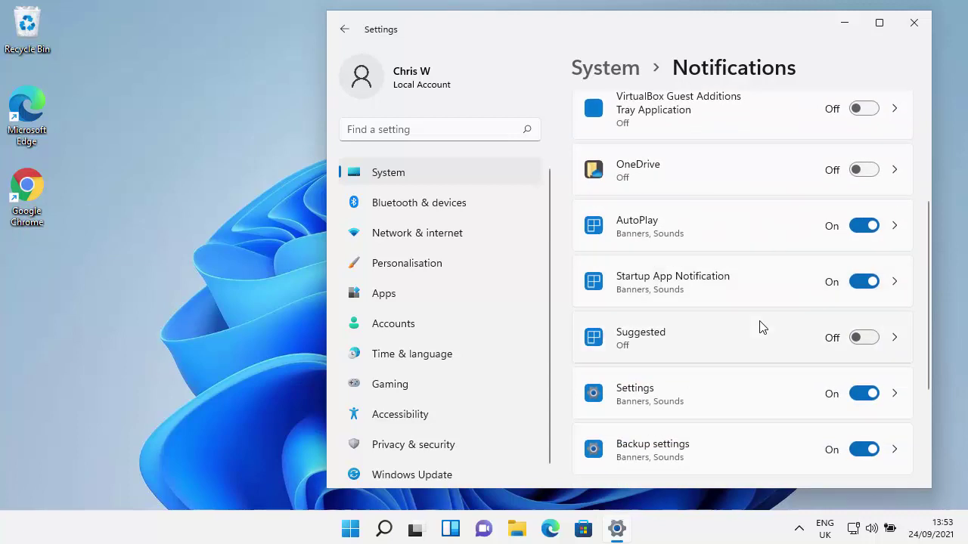
{"action": "scroll", "coordinate": [763, 326], "scroll_direction": "down", "scroll_amount": 2}
{"action": "scroll", "coordinate": [762, 327], "scroll_direction": "up", "scroll_amount": 3}
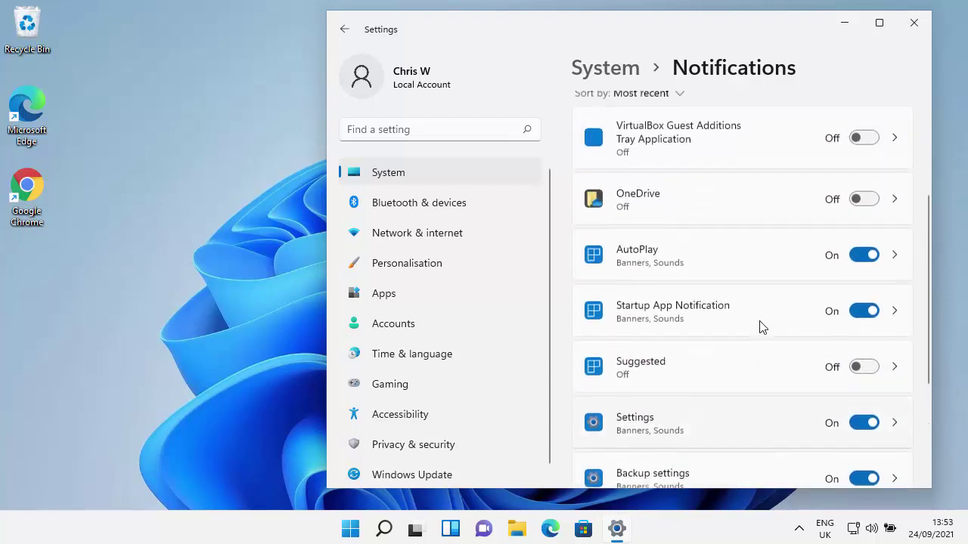
{"action": "scroll", "coordinate": [762, 327], "scroll_direction": "up", "scroll_amount": 2}
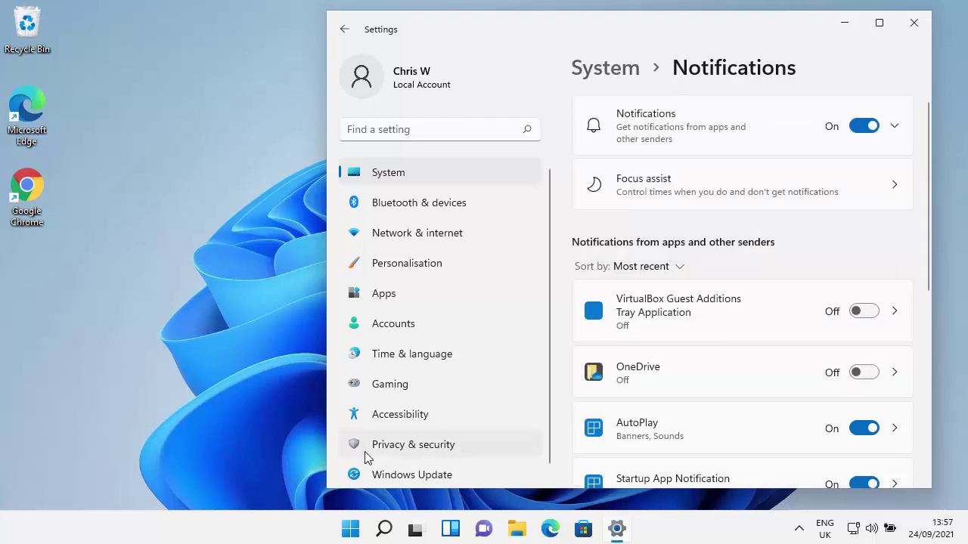
In the general privacy permissions, turn off suggested content in Settings, app launch tracking and personalised ads using the advertising ID
{"action": "left_click", "coordinate": [412, 451]}
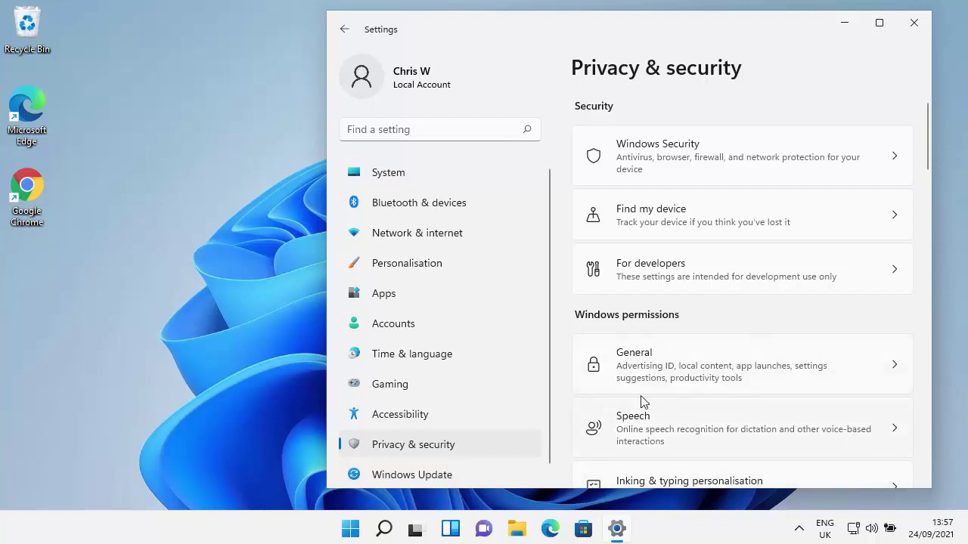
{"action": "left_click", "coordinate": [660, 357]}
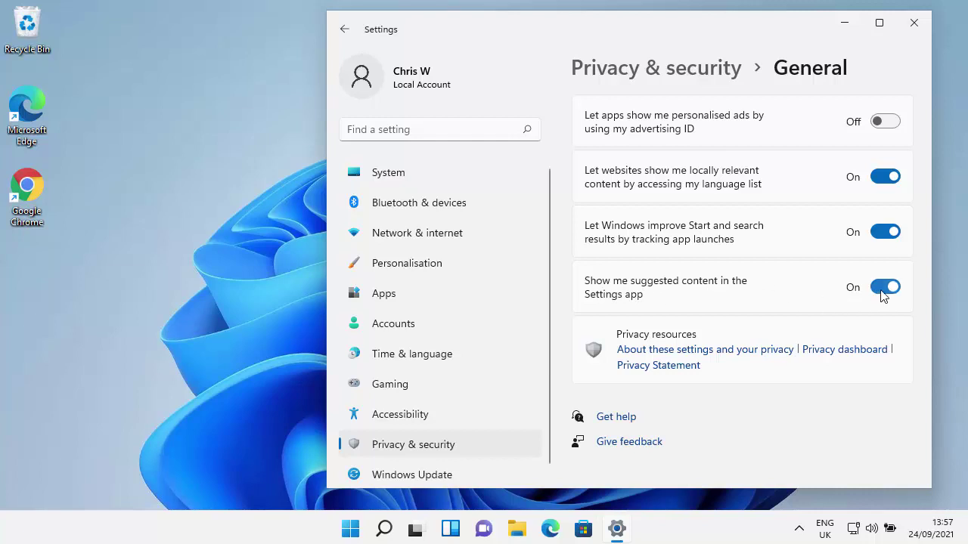
{"action": "left_click", "coordinate": [882, 291]}
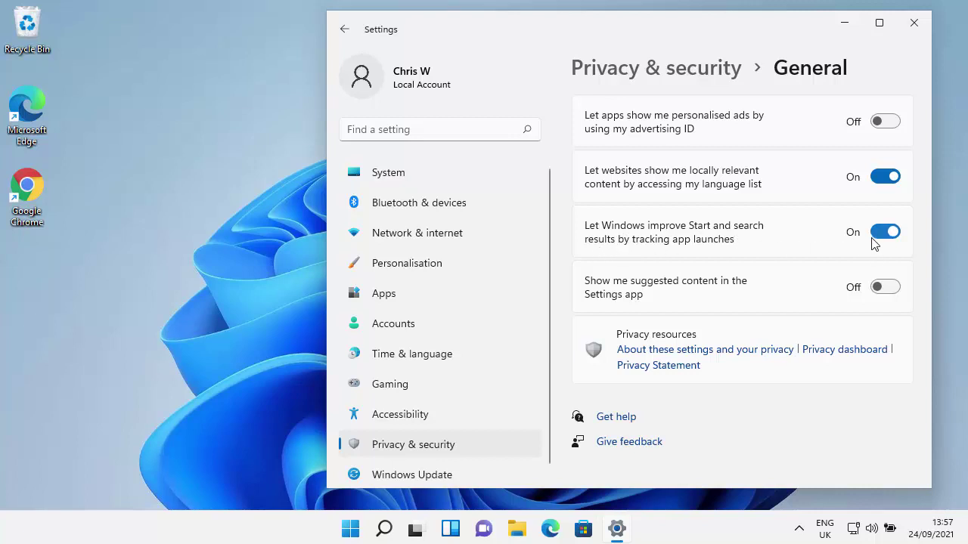
{"action": "left_click", "coordinate": [878, 235]}
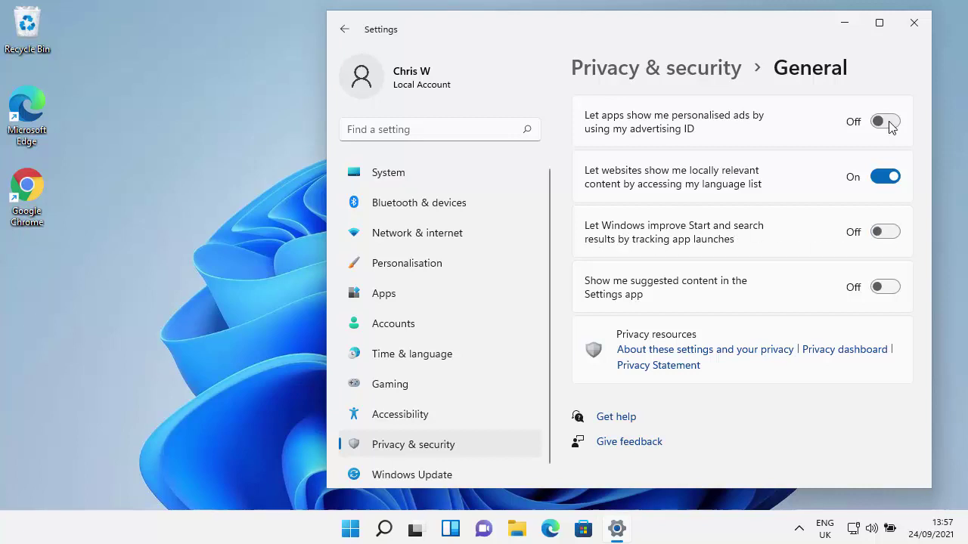
{"action": "left_click", "coordinate": [882, 121]}
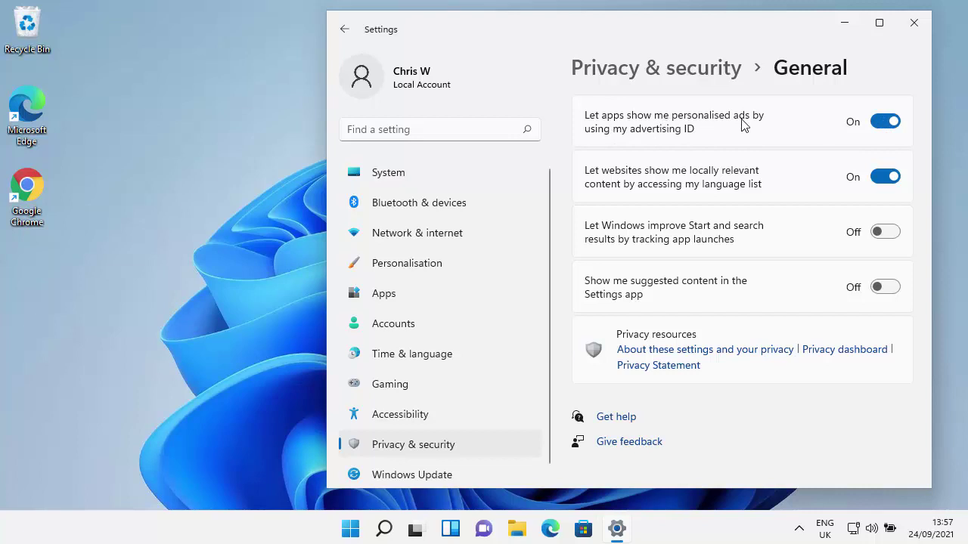
{"action": "left_click", "coordinate": [878, 123]}
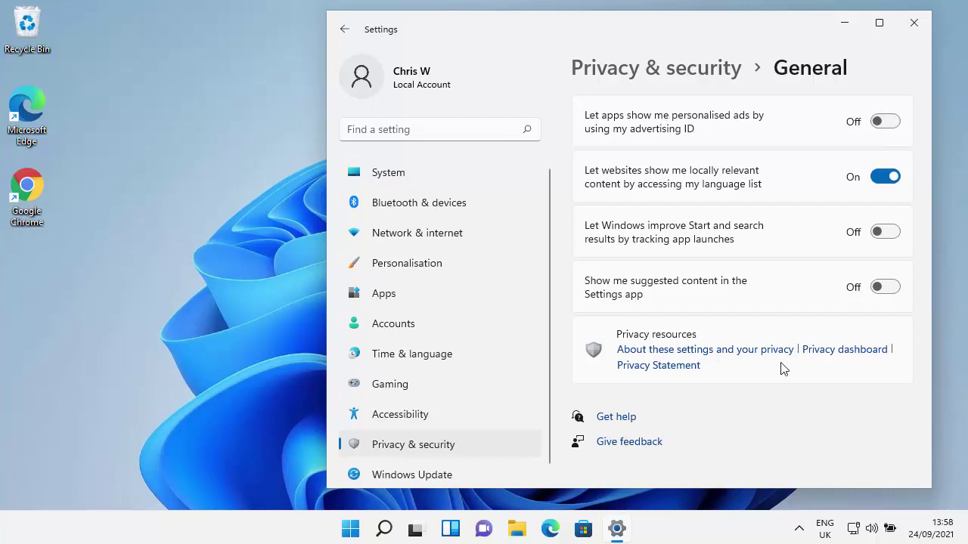
Examine the Diagnostics & feedback privacy options for optional diagnostic data, inking and typing, and tailored experiences
{"action": "key", "text": "alt+Left"}
{"action": "scroll", "coordinate": [698, 251], "scroll_direction": "down", "scroll_amount": 1}
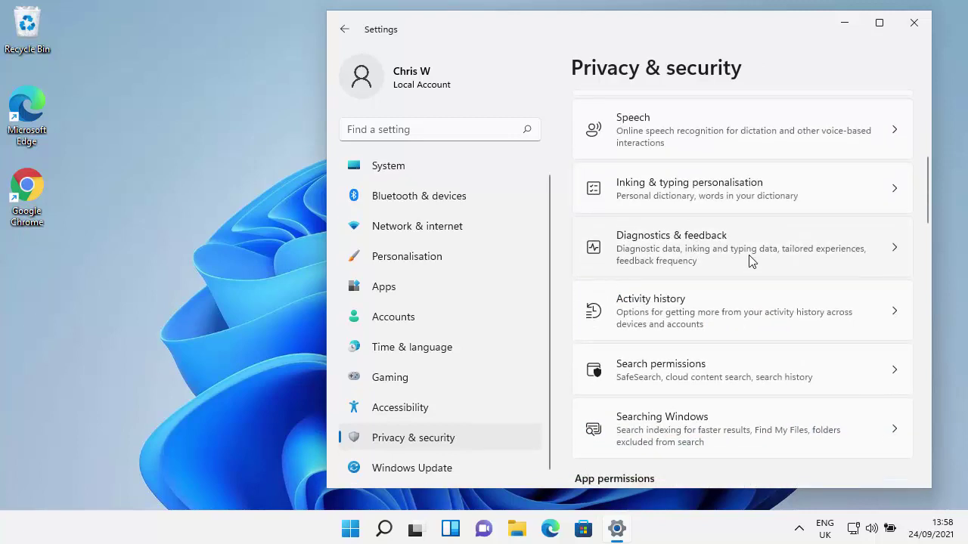
{"action": "left_click", "coordinate": [695, 254]}
{"action": "scroll", "coordinate": [773, 264], "scroll_direction": "down", "scroll_amount": 3}
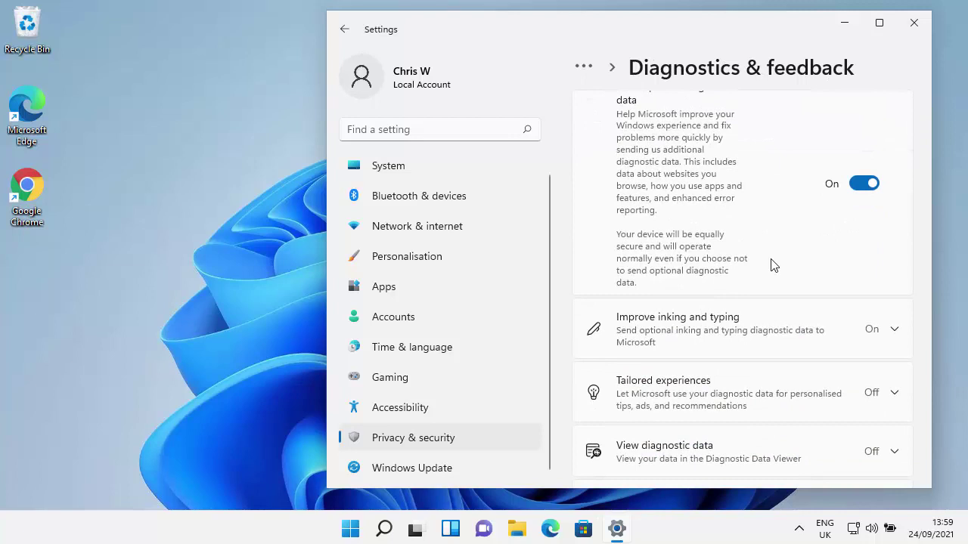
{"action": "scroll", "coordinate": [773, 265], "scroll_direction": "up", "scroll_amount": 2}
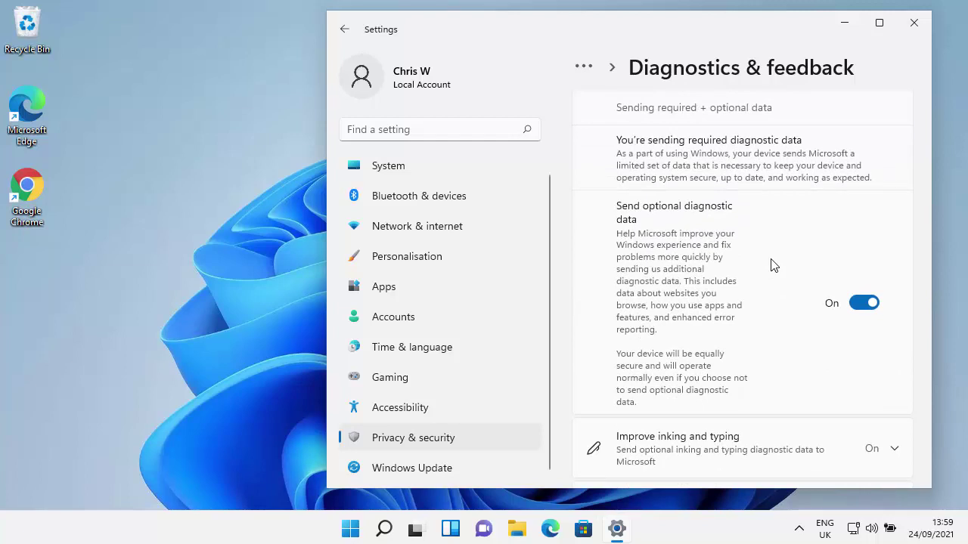
{"action": "scroll", "coordinate": [772, 265], "scroll_direction": "down", "scroll_amount": 3}
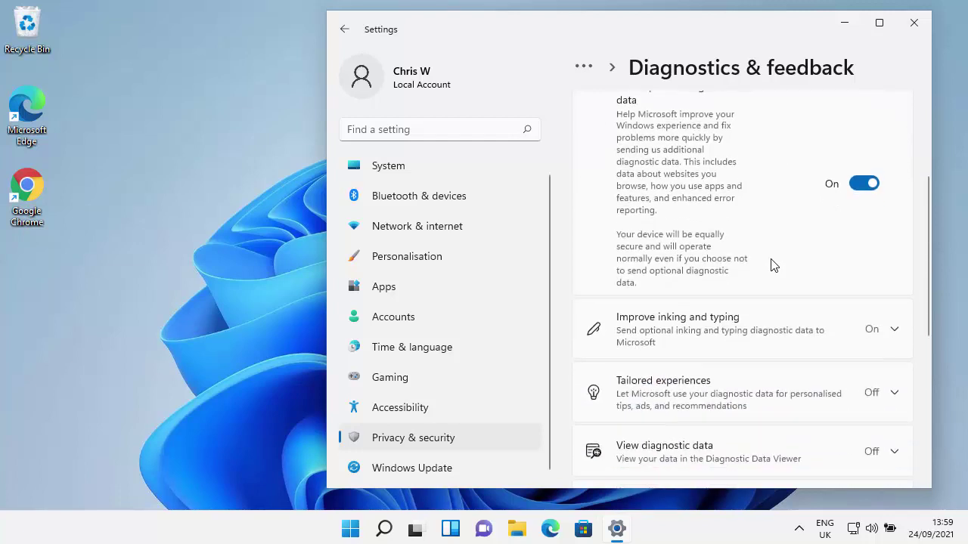
{"action": "scroll", "coordinate": [772, 265], "scroll_direction": "up", "scroll_amount": 3}
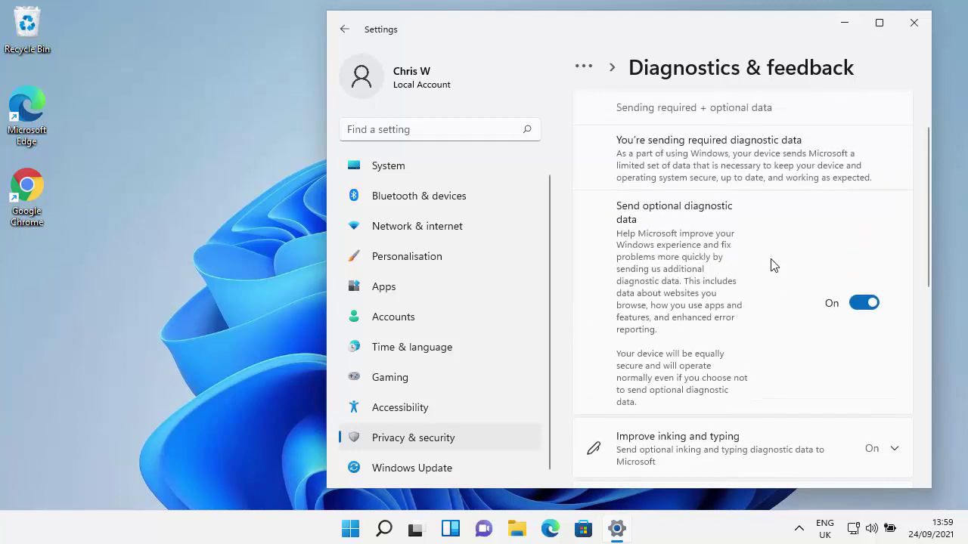
{"action": "scroll", "coordinate": [773, 264], "scroll_direction": "down", "scroll_amount": 2}
{"action": "scroll", "coordinate": [772, 265], "scroll_direction": "down", "scroll_amount": 3}
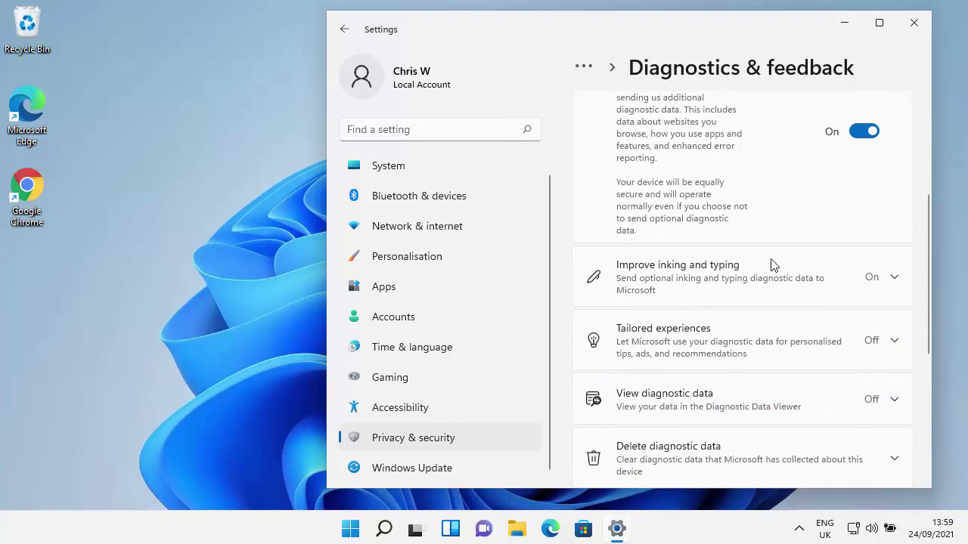
{"action": "left_click", "coordinate": [682, 352]}
Set the feedback frequency in Diagnostics & feedback to Never
{"action": "scroll", "coordinate": [925, 405], "scroll_direction": "down", "scroll_amount": 3}
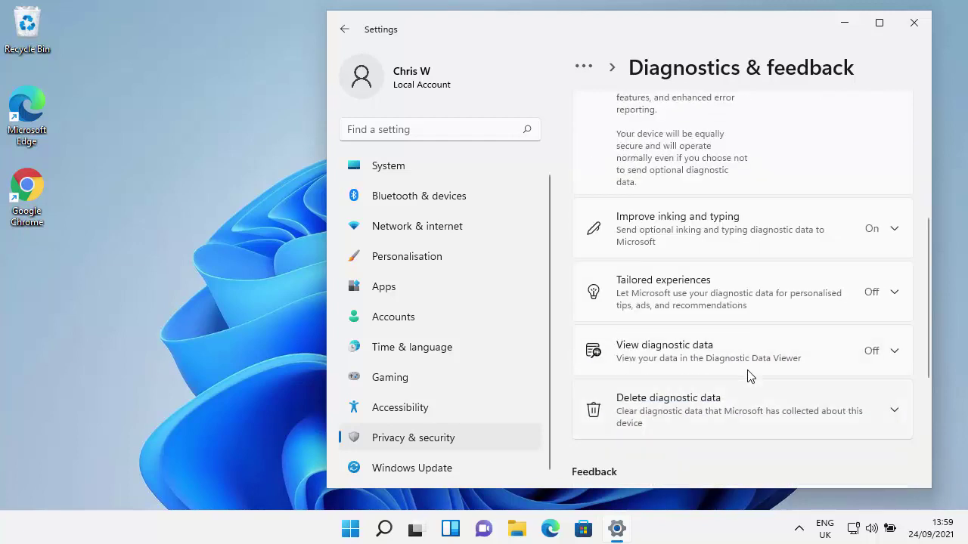
{"action": "scroll", "coordinate": [747, 370], "scroll_direction": "down", "scroll_amount": 2}
{"action": "scroll", "coordinate": [747, 371], "scroll_direction": "down", "scroll_amount": 5}
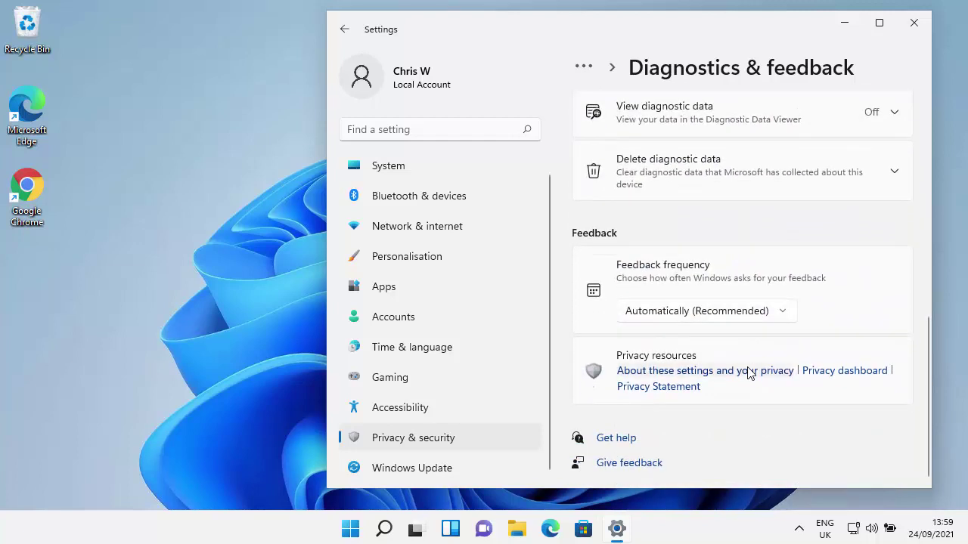
{"action": "left_click", "coordinate": [786, 315]}
{"action": "left_click", "coordinate": [657, 428]}
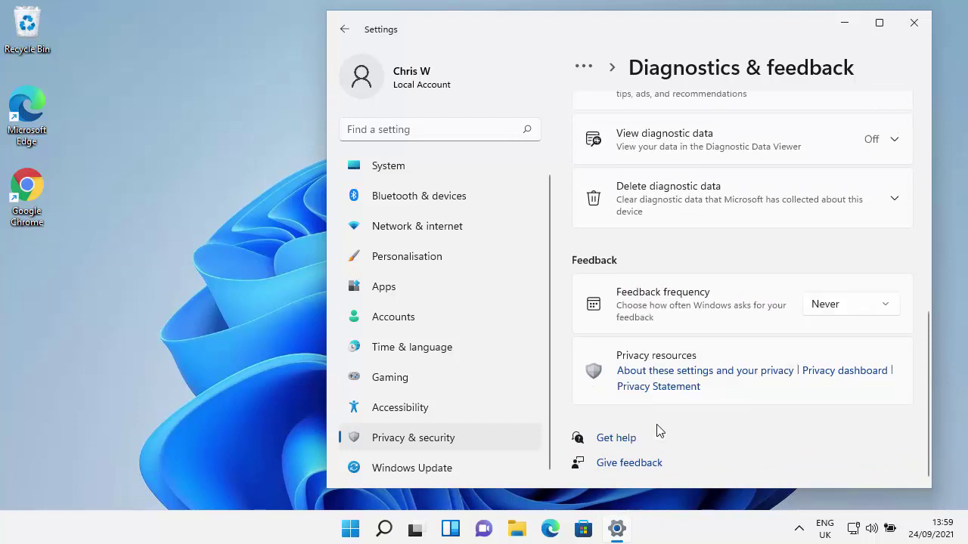